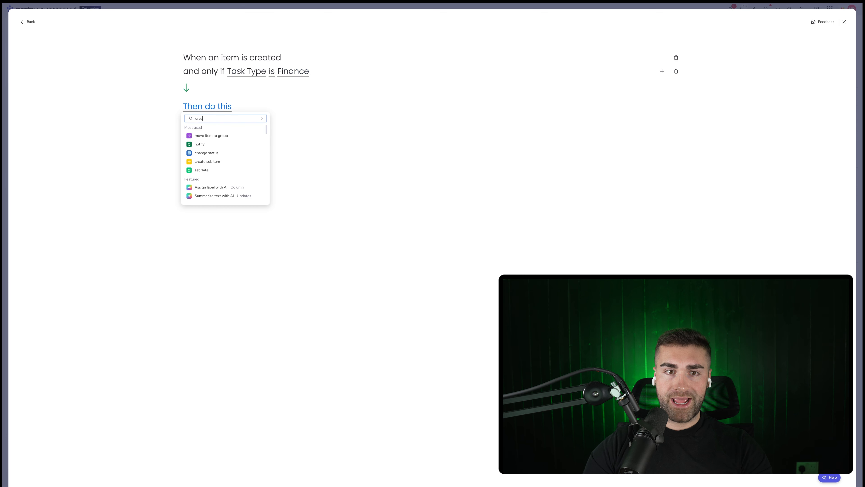
# Add a create subitem action to the Finance task automation and name the subitem "Finance Subitem".
pyautogui.click(208, 136)
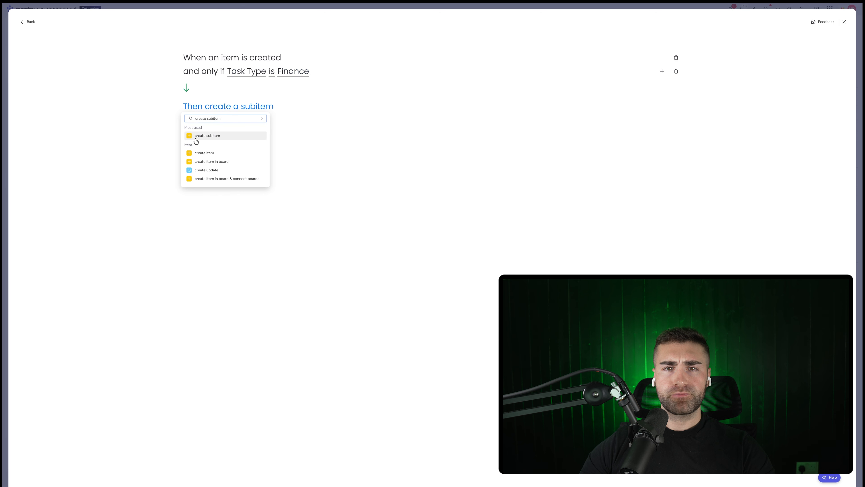
pyautogui.click(252, 107)
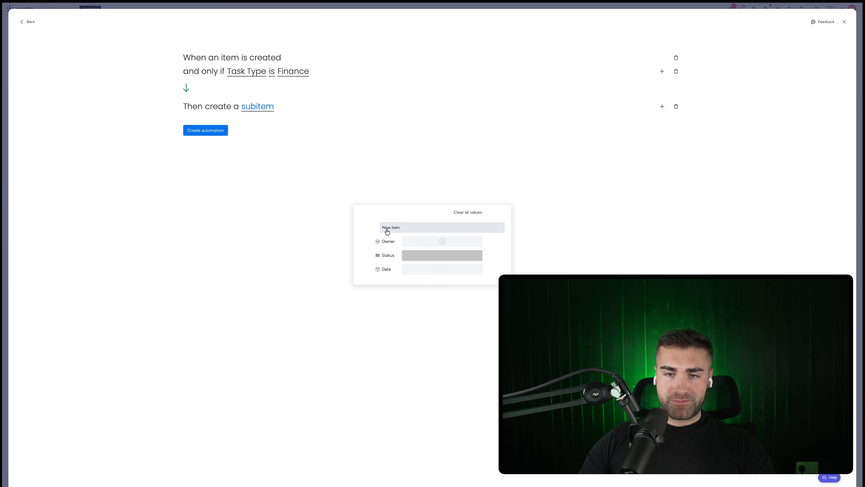
pyautogui.click(386, 229)
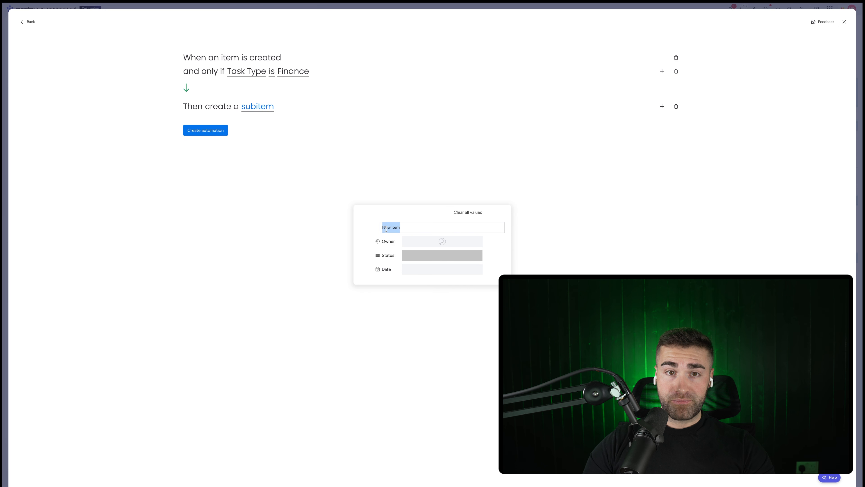
pyautogui.write('Financ')
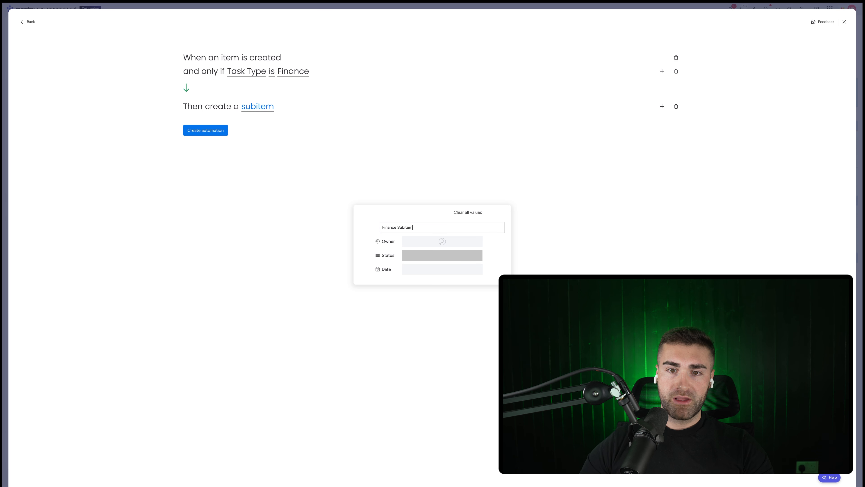
pyautogui.write('e Subitem')
# Assign an owner to the Finance Subitem and set its status to AA.
pyautogui.click(443, 242)
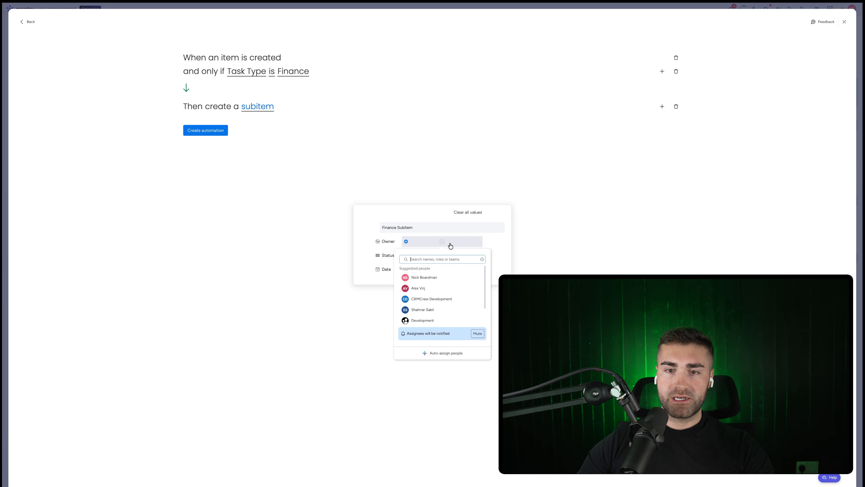
pyautogui.click(422, 287)
pyautogui.click(427, 256)
pyautogui.click(435, 272)
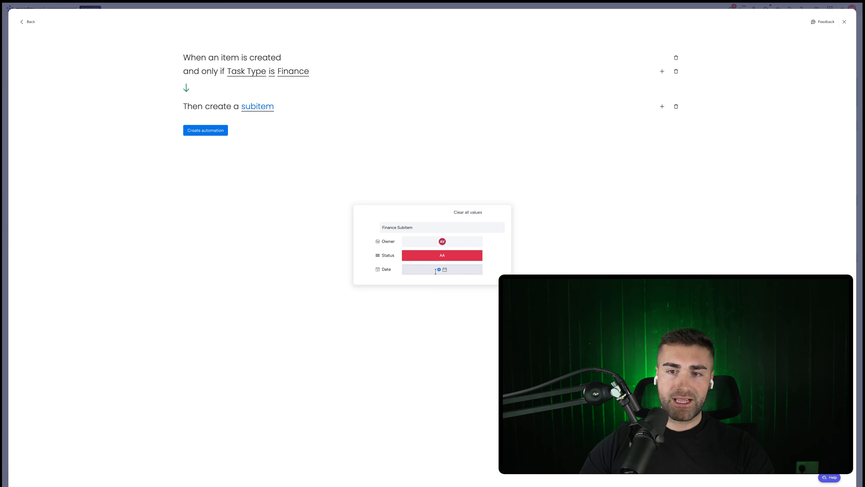
# Add a second create subitem action to the automation and name its subitem "Finance Subitem #2".
pyautogui.click(662, 106)
pyautogui.click(283, 191)
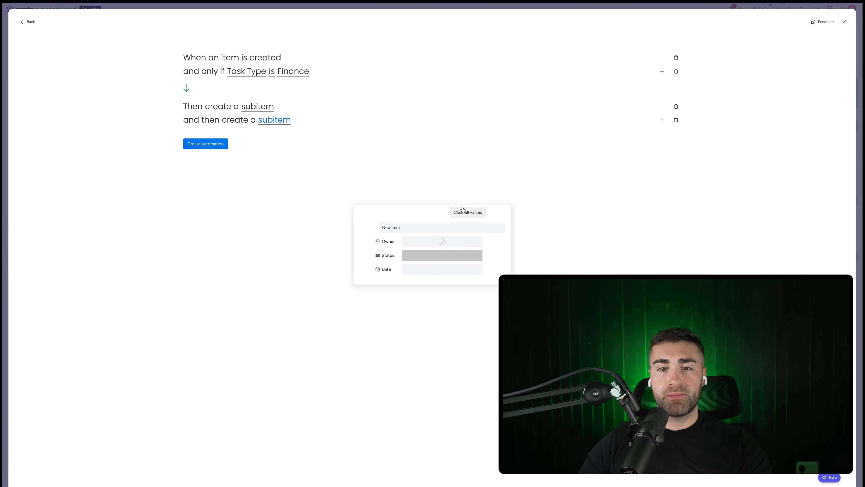
pyautogui.click(424, 227)
pyautogui.press('super+a')
pyautogui.write('Finance subitem 2')
# Assign an owner and the status AA to Finance Subitem #2, and create the automation.
pyautogui.click(443, 242)
pyautogui.click(438, 278)
pyautogui.click(430, 255)
pyautogui.click(440, 274)
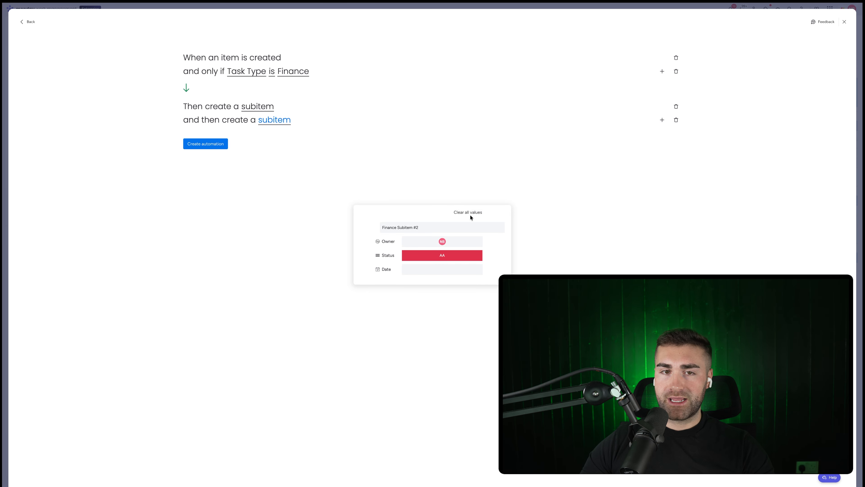
pyautogui.click(227, 188)
pyautogui.click(208, 145)
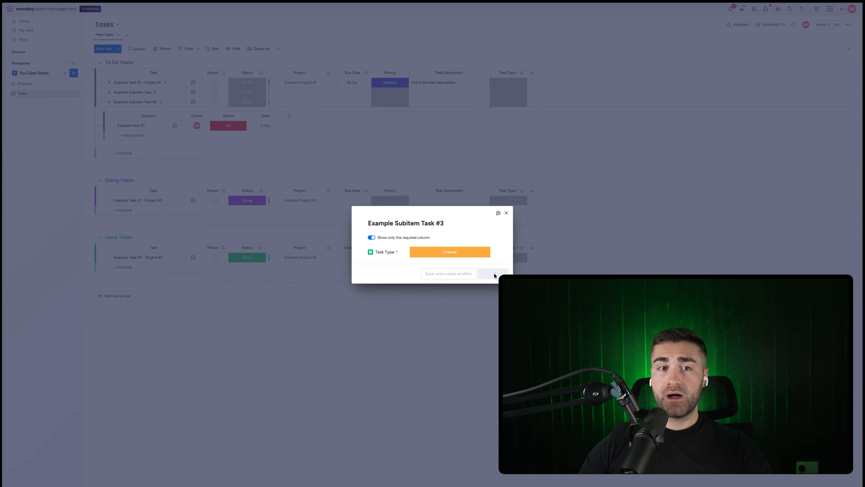
# Save the new task "Example Subitem Task #3" with task type Finance, expand its subitems and collapse Example Subitem Task #2.
pyautogui.click(486, 272)
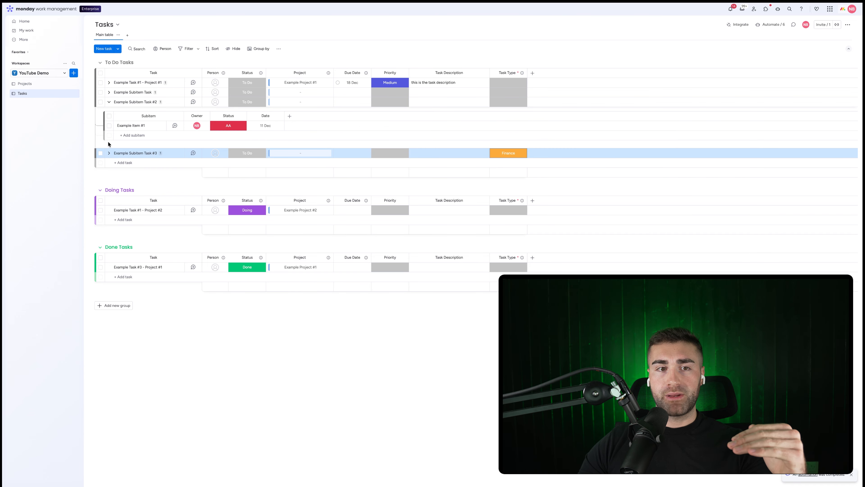
pyautogui.click(109, 153)
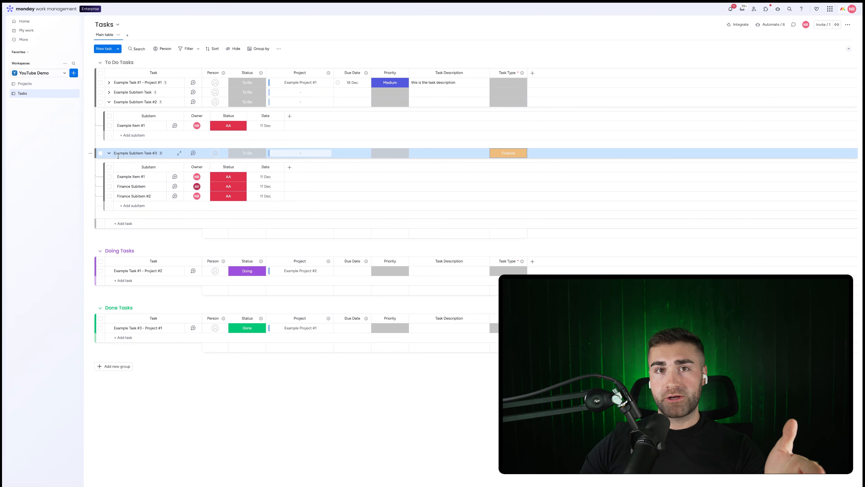
pyautogui.click(109, 102)
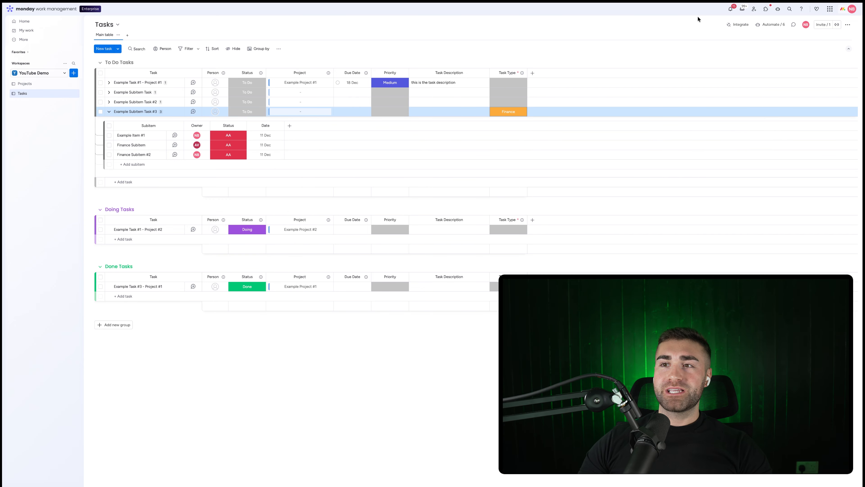
# Turn off the board automation "When an item is created create a subitem".
pyautogui.click(770, 24)
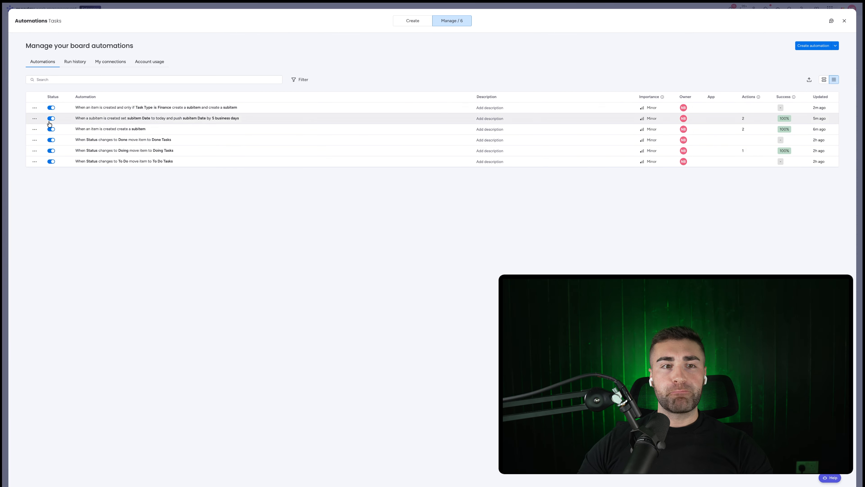
pyautogui.click(52, 129)
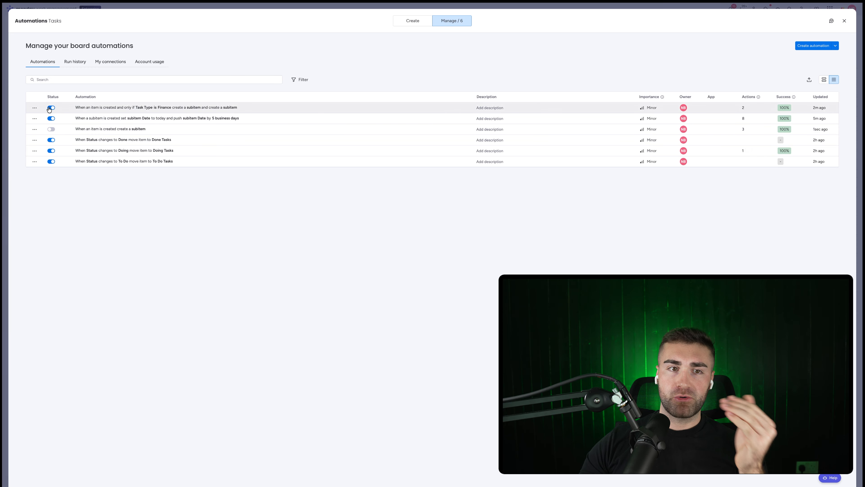
pyautogui.click(845, 20)
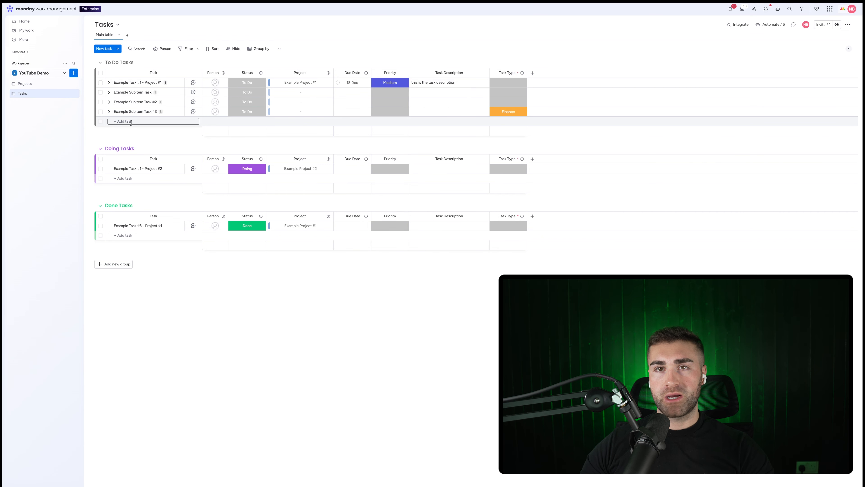
# Add a numbers column named "Sequence #" to the subitems of Example Subitem Task #3.
pyautogui.click(109, 112)
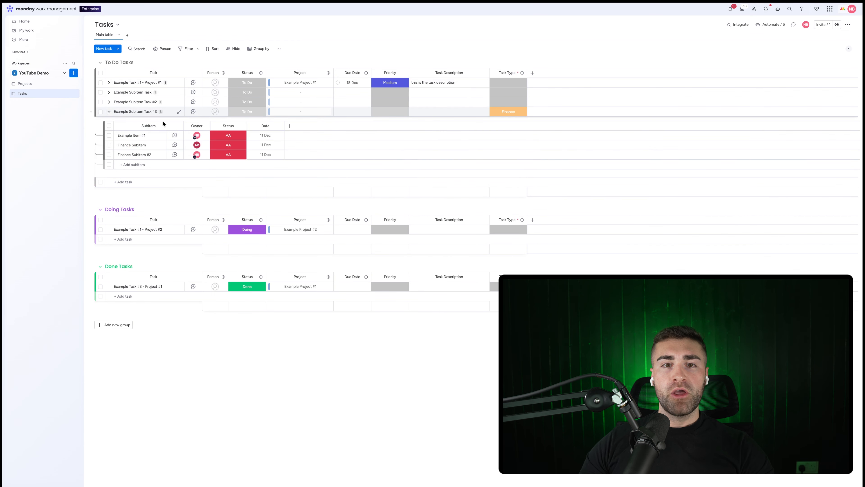
pyautogui.click(290, 127)
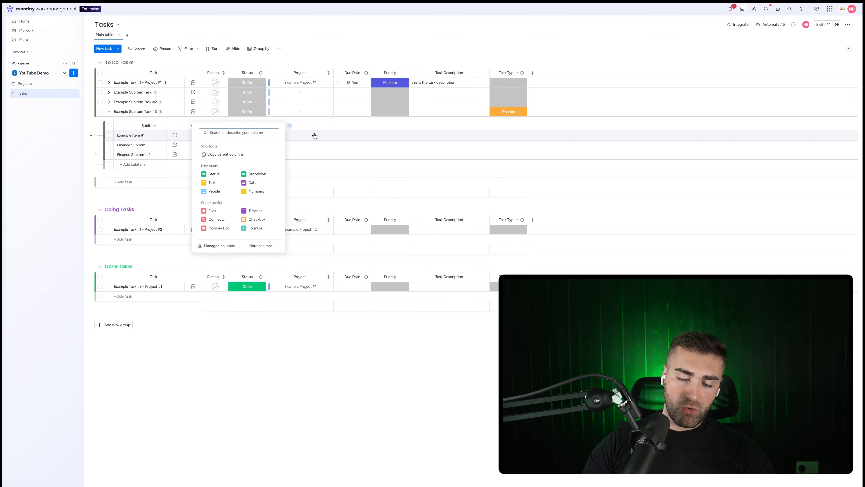
pyautogui.write('number')
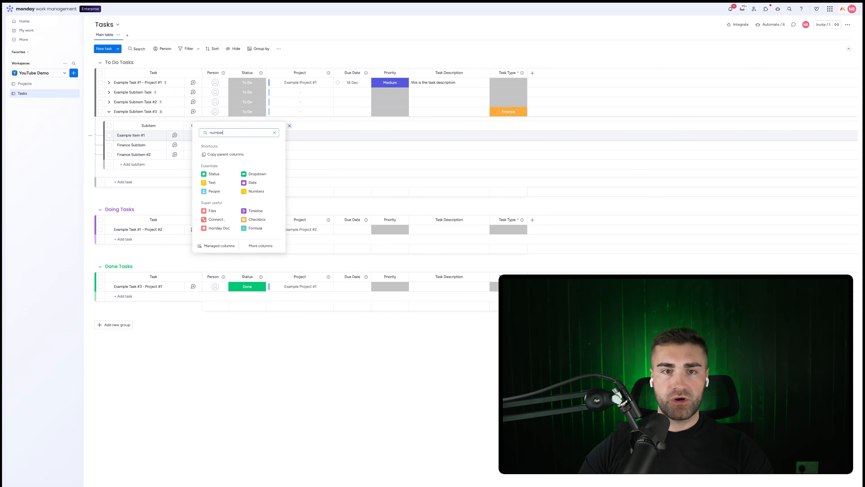
pyautogui.click(251, 155)
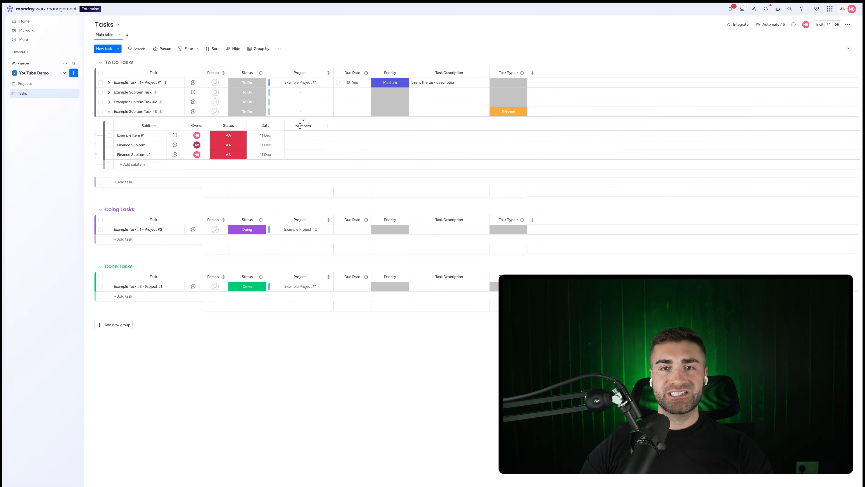
pyautogui.write('Sequenc')
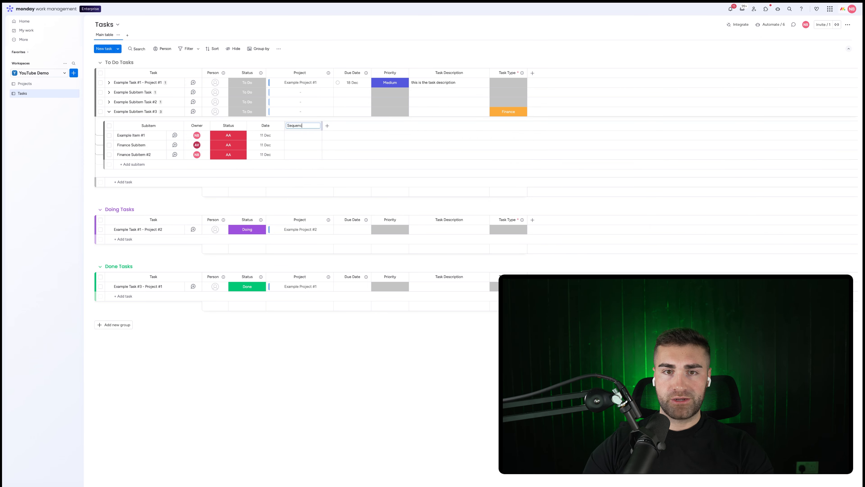
pyautogui.write('e #')
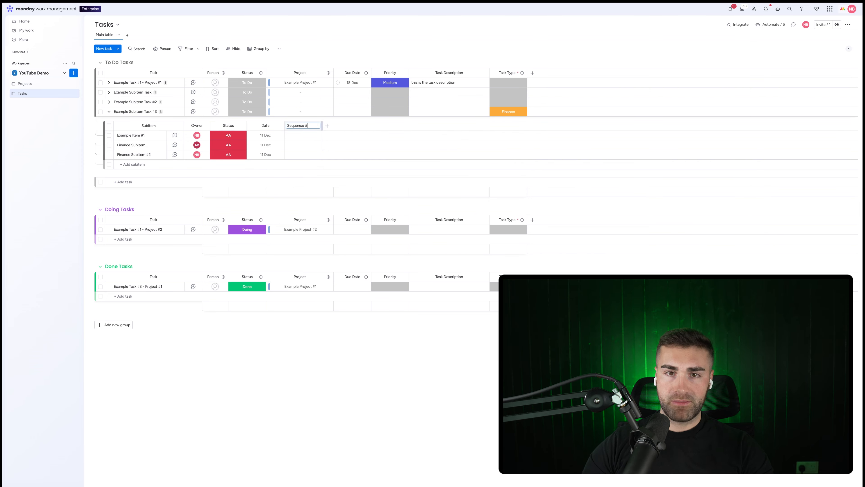
pyautogui.press('Return')
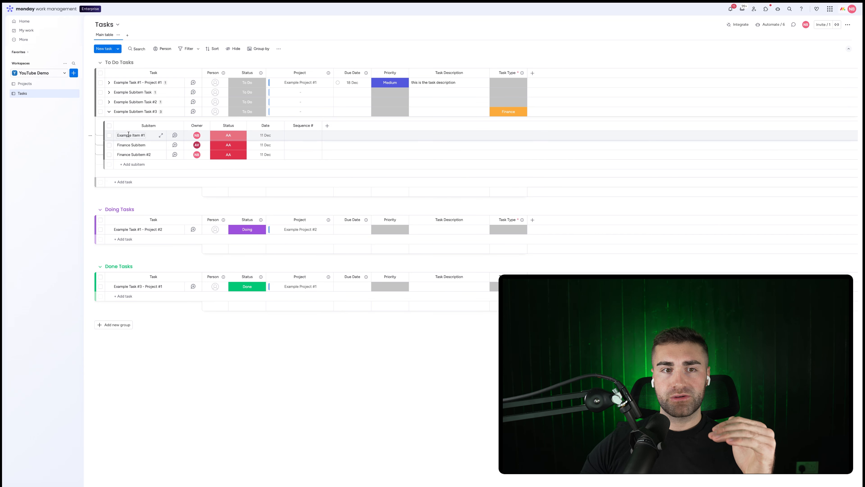
# Set the Sequence # of the subitem Example Item #1 to 1.
pyautogui.click(299, 136)
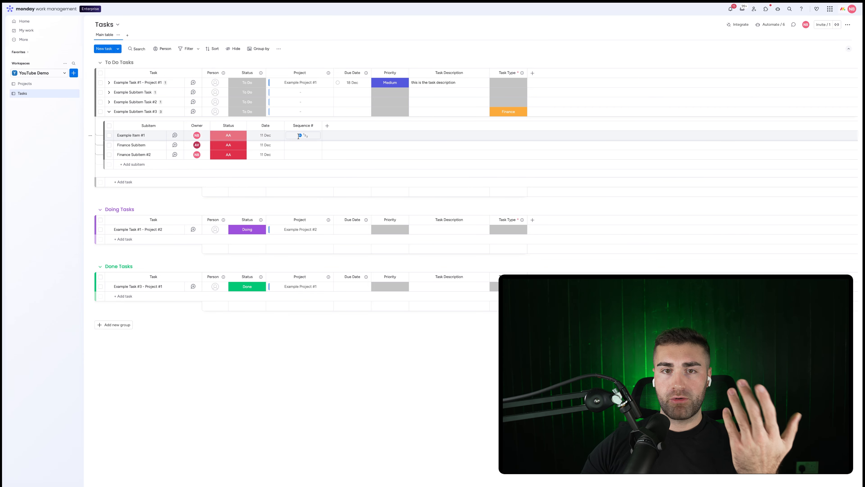
pyautogui.write('1')
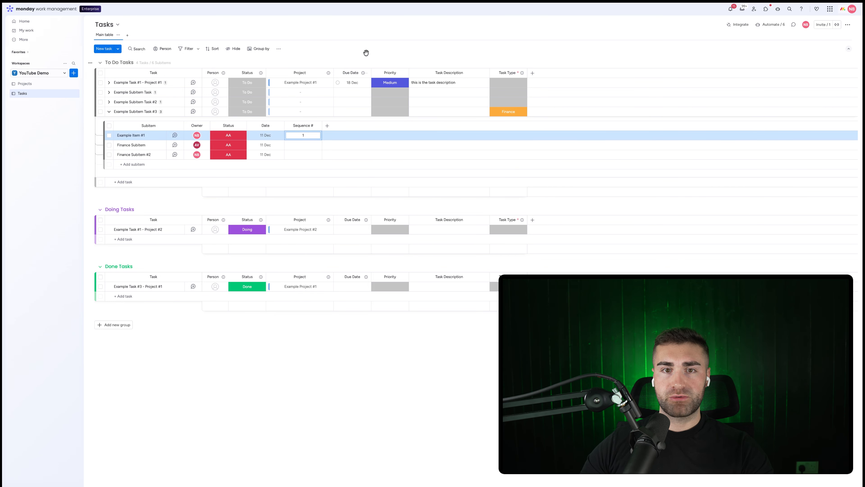
pyautogui.press('Return')
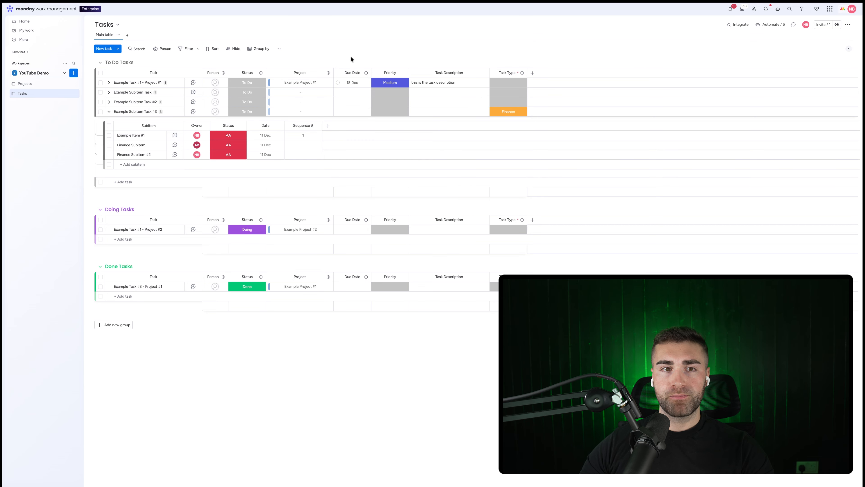
# Delete the subitems Finance Subitem and Finance Subitem #2 from Example Subitem Task #3.
pyautogui.click(109, 145)
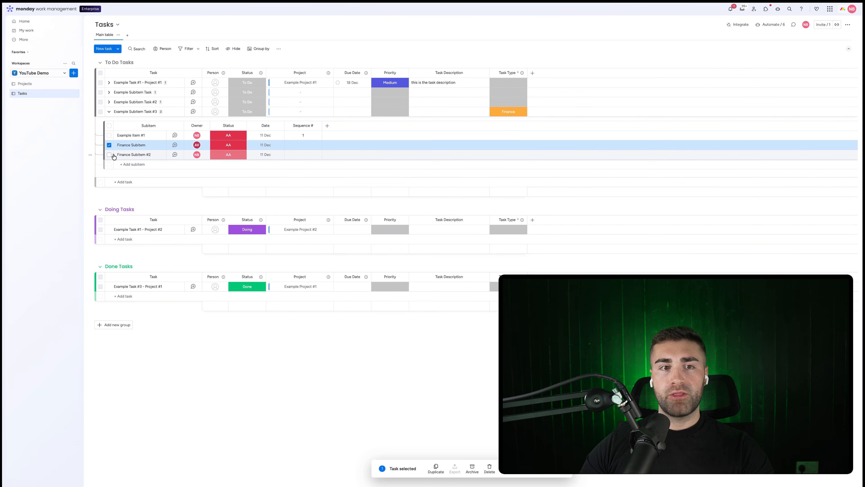
pyautogui.click(109, 154)
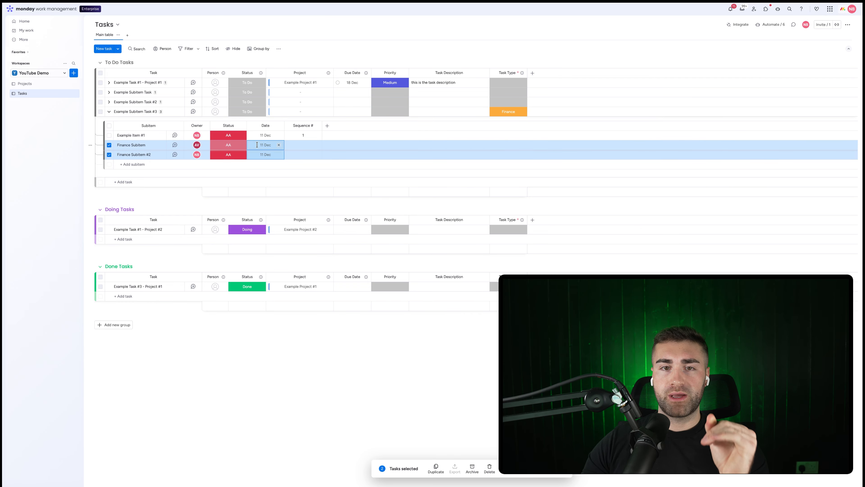
pyautogui.click(490, 469)
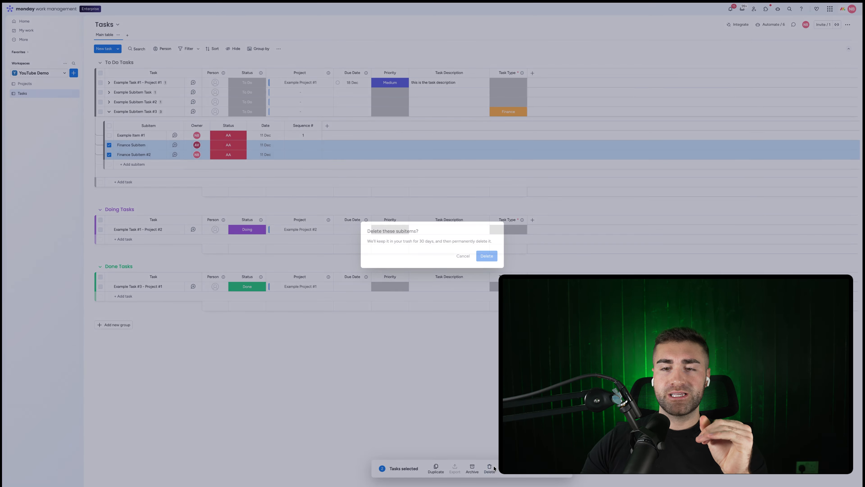
pyautogui.click(489, 259)
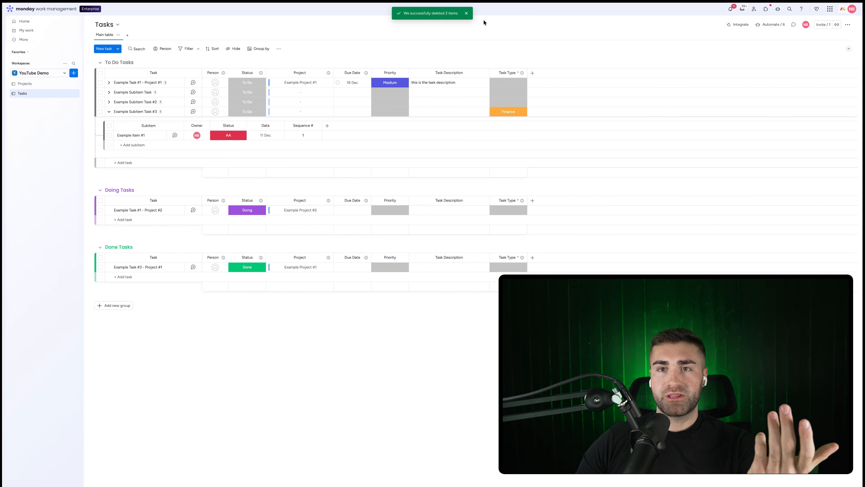
pyautogui.click(466, 16)
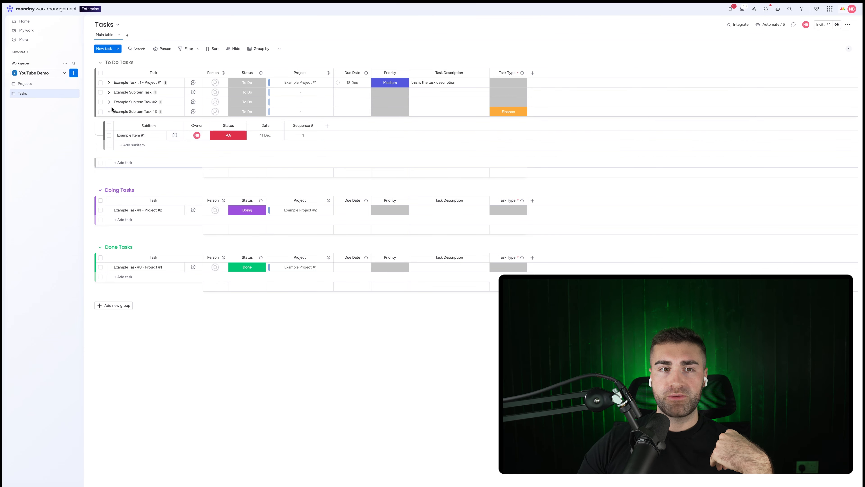
pyautogui.click(101, 112)
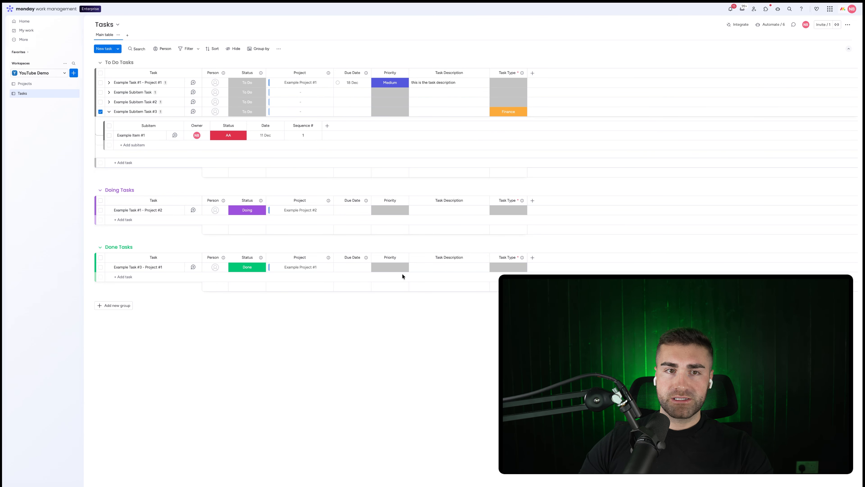
pyautogui.click(101, 102)
pyautogui.click(101, 111)
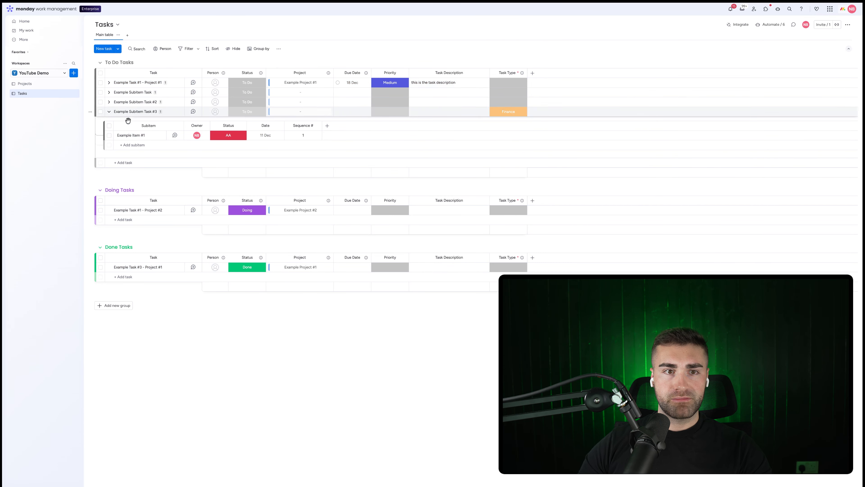
pyautogui.click(100, 111)
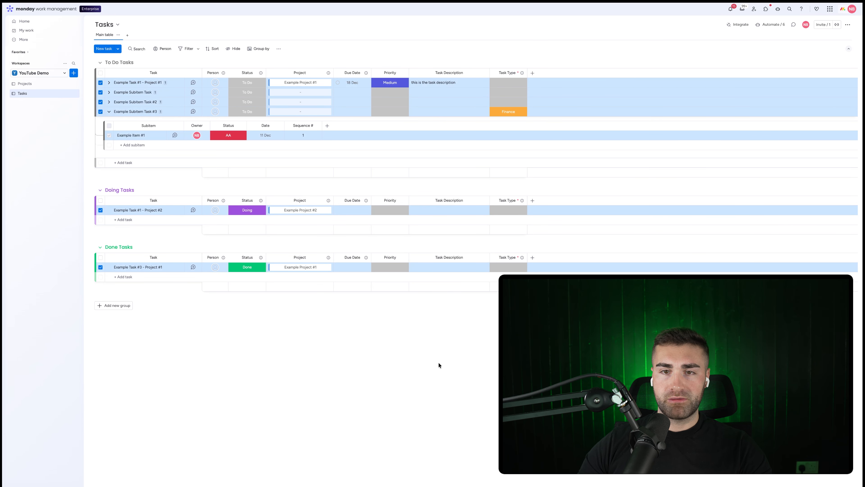
pyautogui.click(484, 478)
pyautogui.press('super+r')
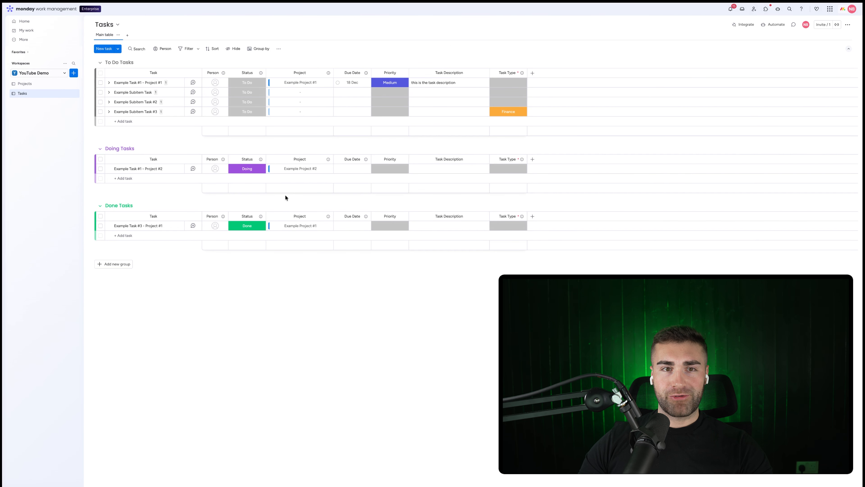
# Delete all tasks from every group of the Tasks board, including those connected to other boards.
pyautogui.press('super+a')
pyautogui.click(489, 468)
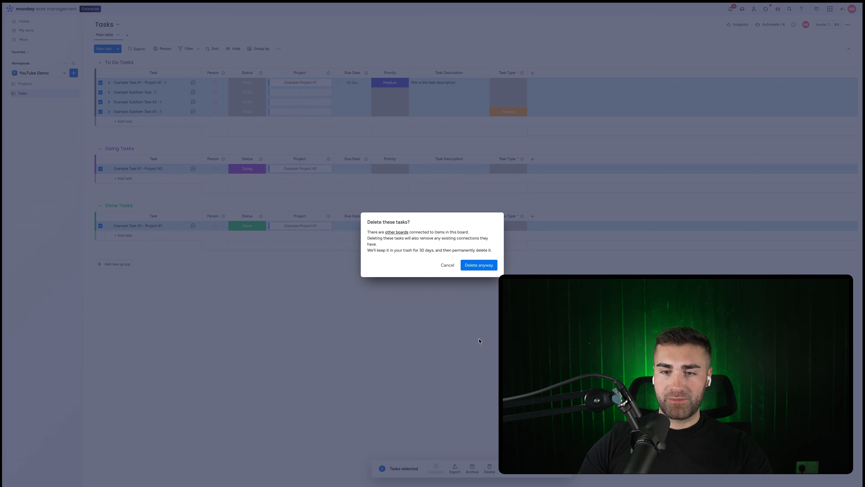
pyautogui.click(474, 263)
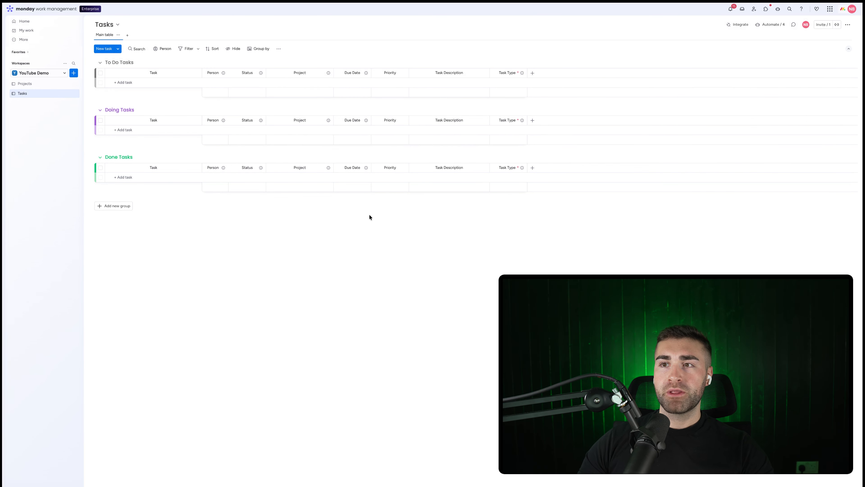
# Open the board automation "When an item is created create a subitem" and open its subitem name, Example Item #1, for editing.
pyautogui.click(772, 25)
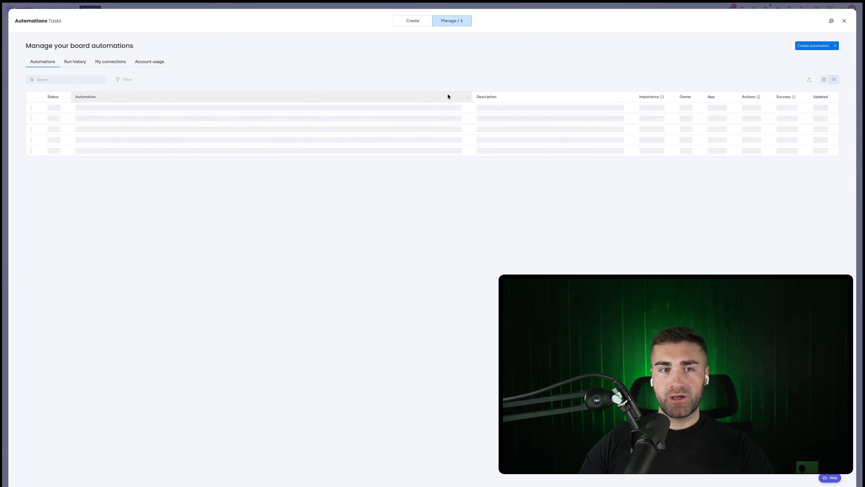
pyautogui.click(478, 12)
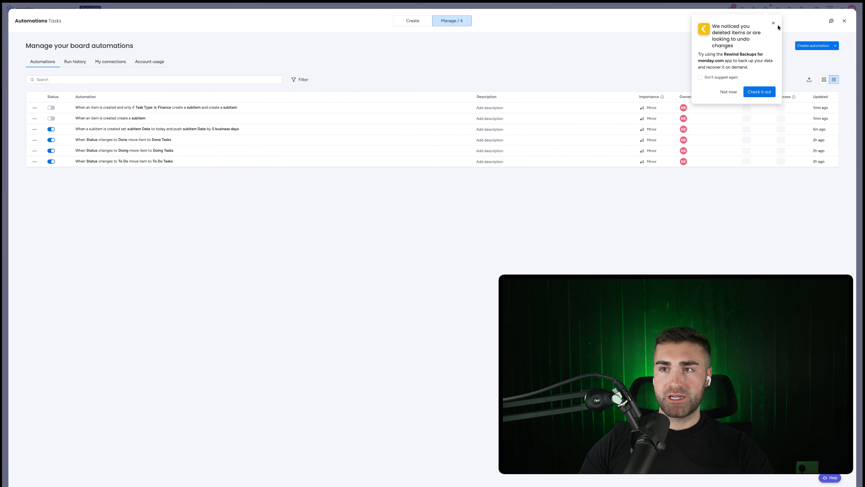
pyautogui.click(773, 23)
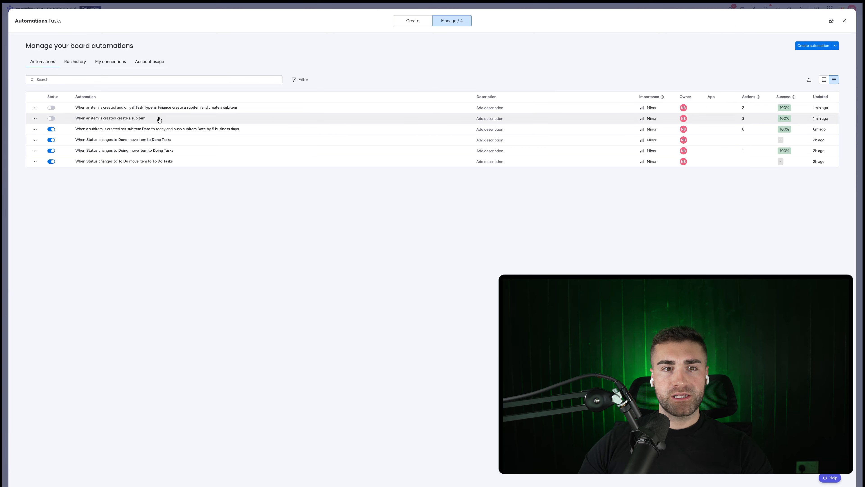
pyautogui.click(142, 117)
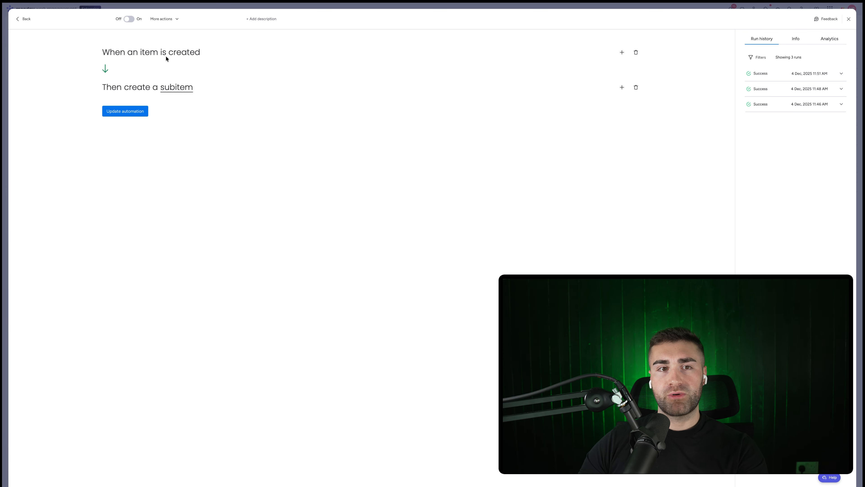
pyautogui.click(173, 87)
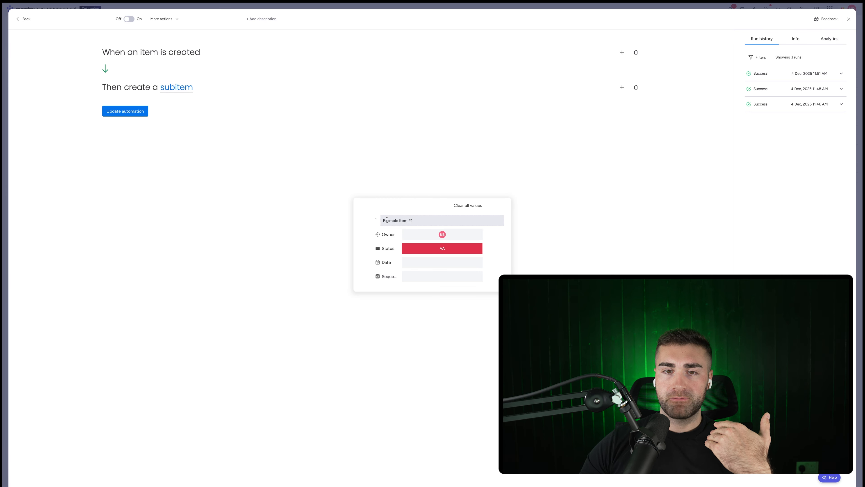
pyautogui.click(404, 224)
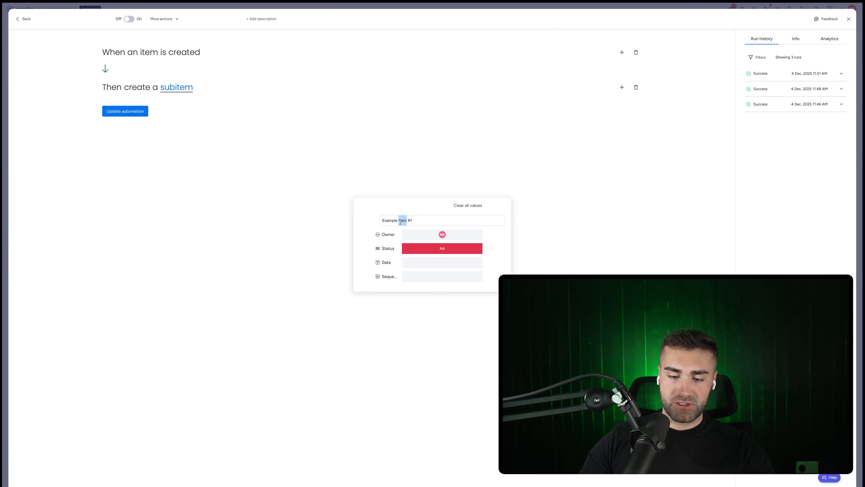